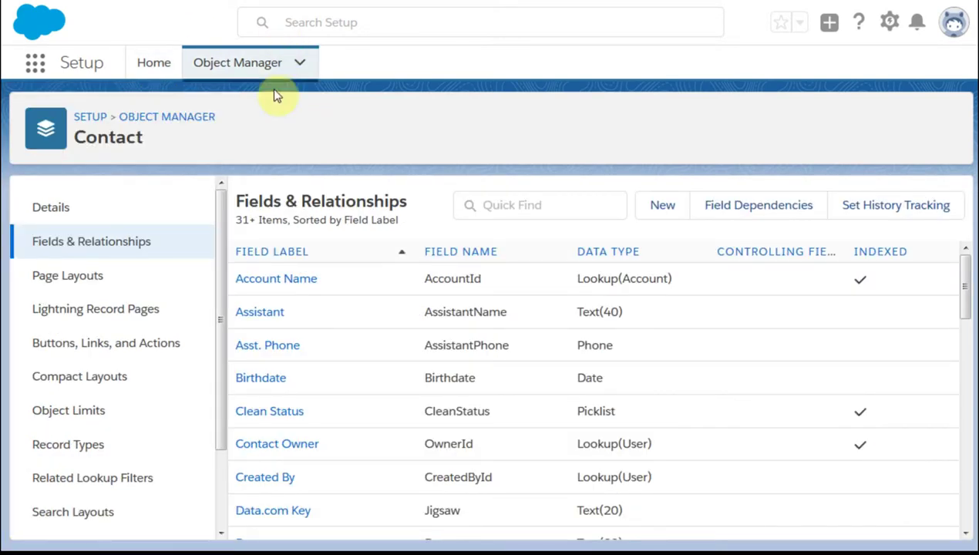
Scroll down the Setup page on the way to Contact's Fields & Relationships.
scroll(40, 255, "down", 1)
Scroll down and back up the Contact fields page while starting the Medications text field.
scroll(40, 255, "down", 2)
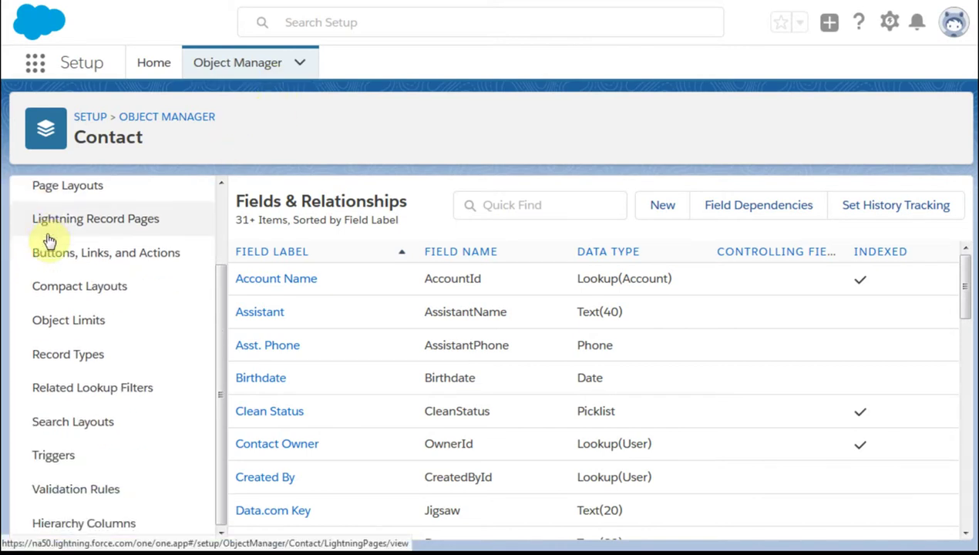
scroll(94, 192, "up", 3)
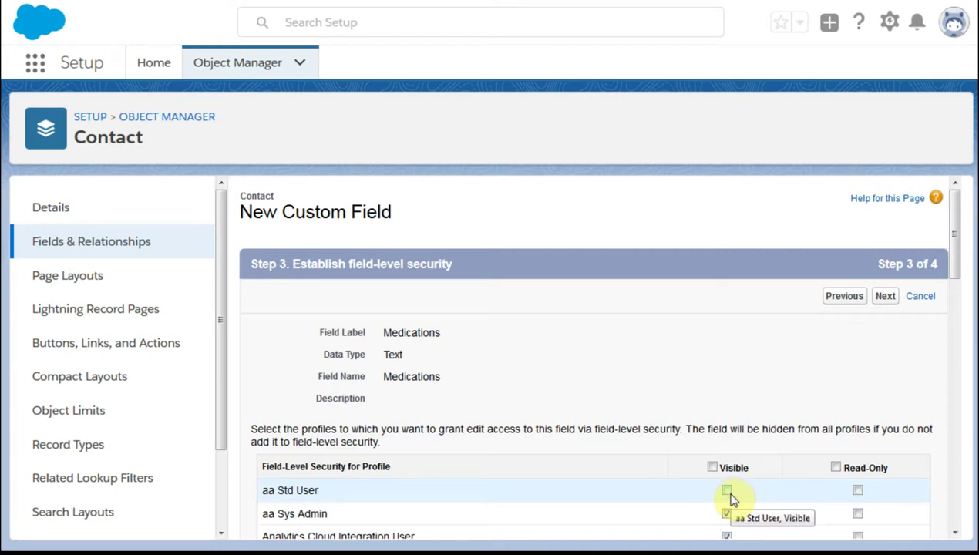
Give aa Std User visible, read-only access to Medications and advance to page layouts.
left_click(727, 491)
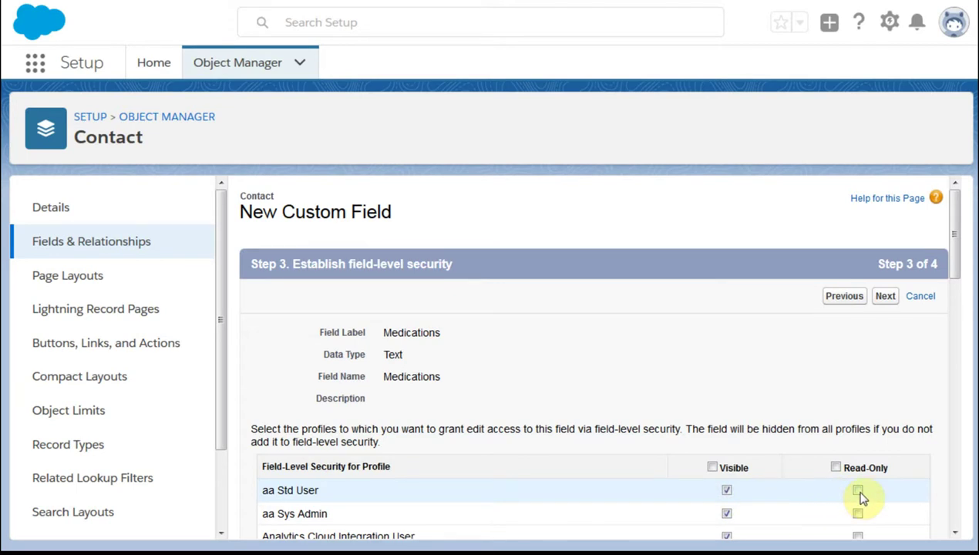
left_click(859, 492)
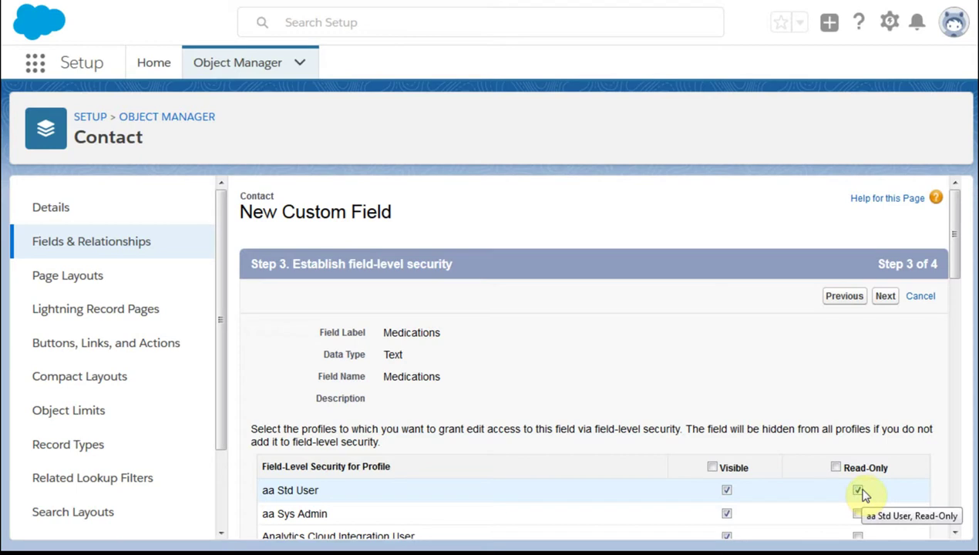
left_click(727, 491)
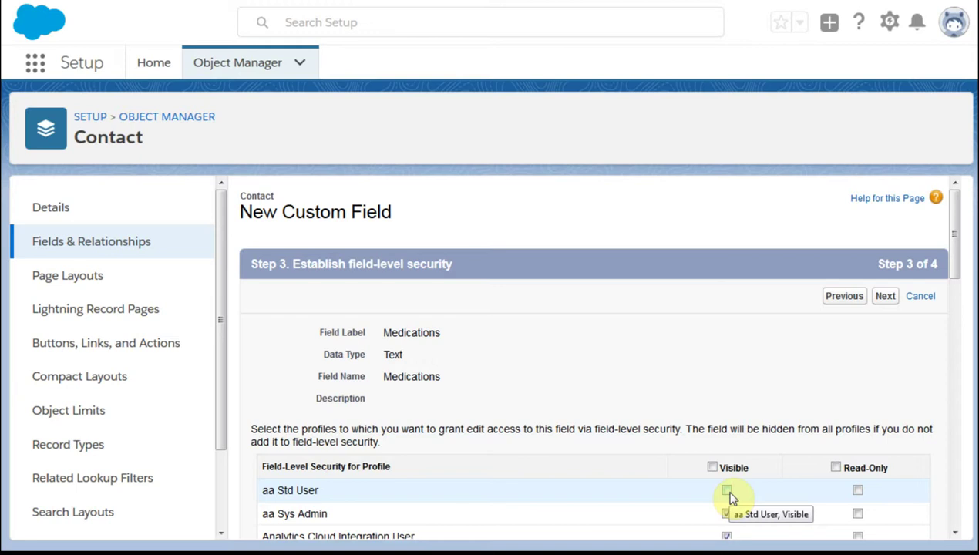
left_click(858, 494)
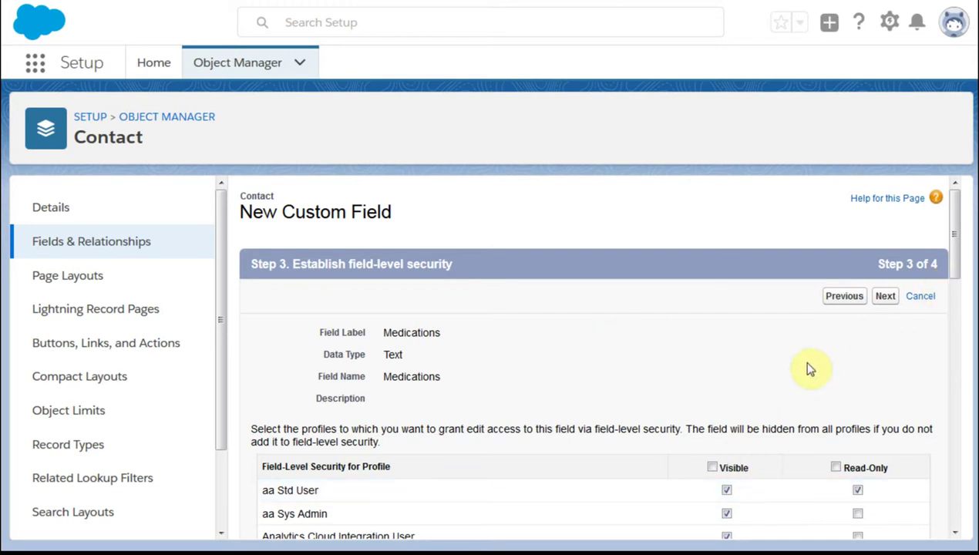
left_click(886, 298)
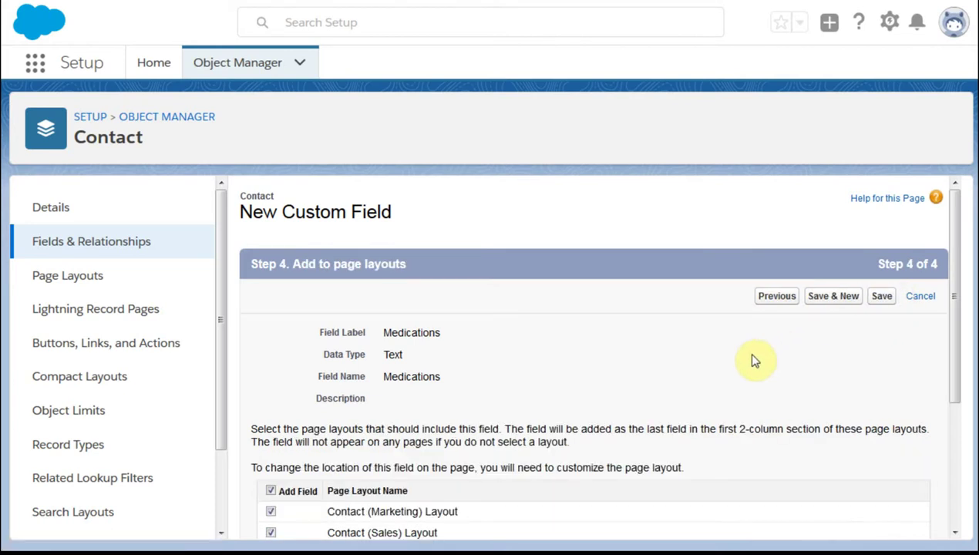
scroll(754, 361, "down", 3)
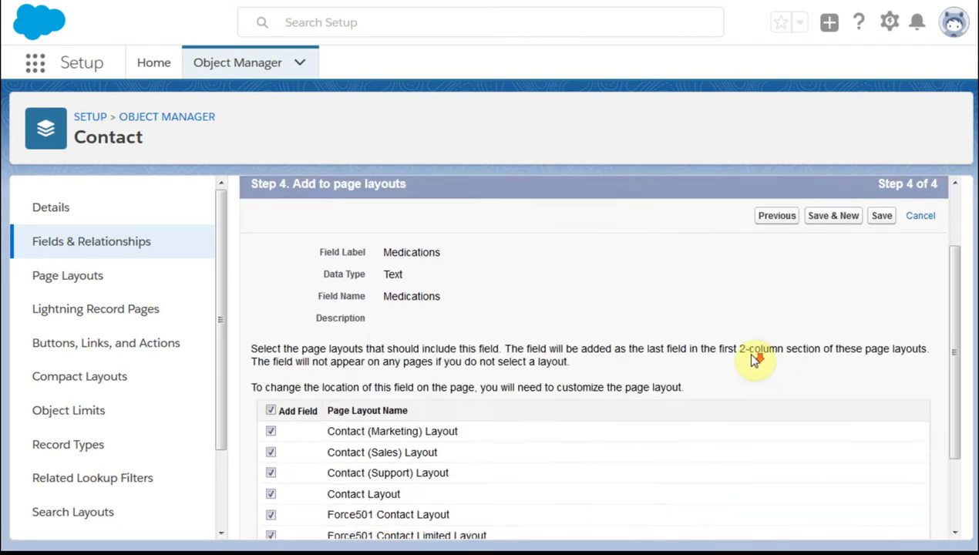
scroll(754, 361, "up", 1)
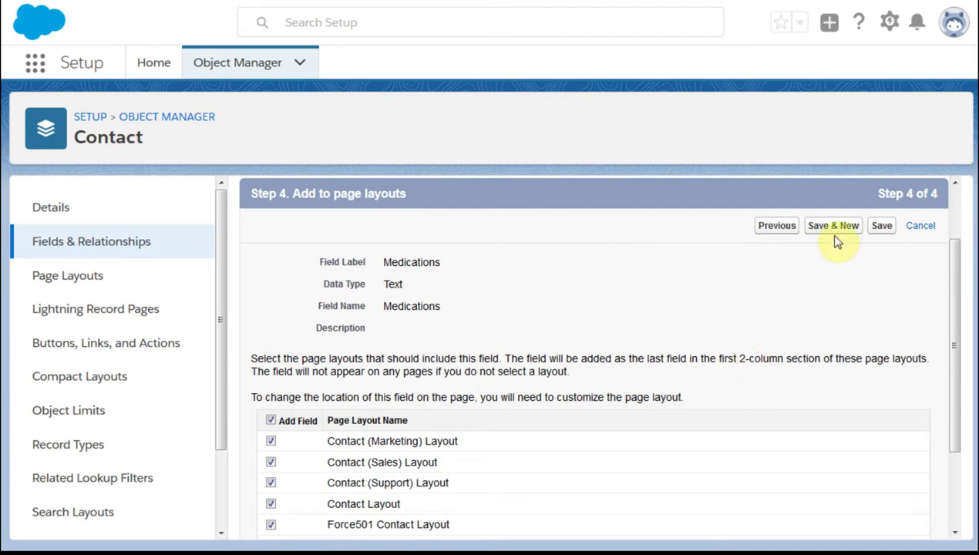
left_click(775, 228)
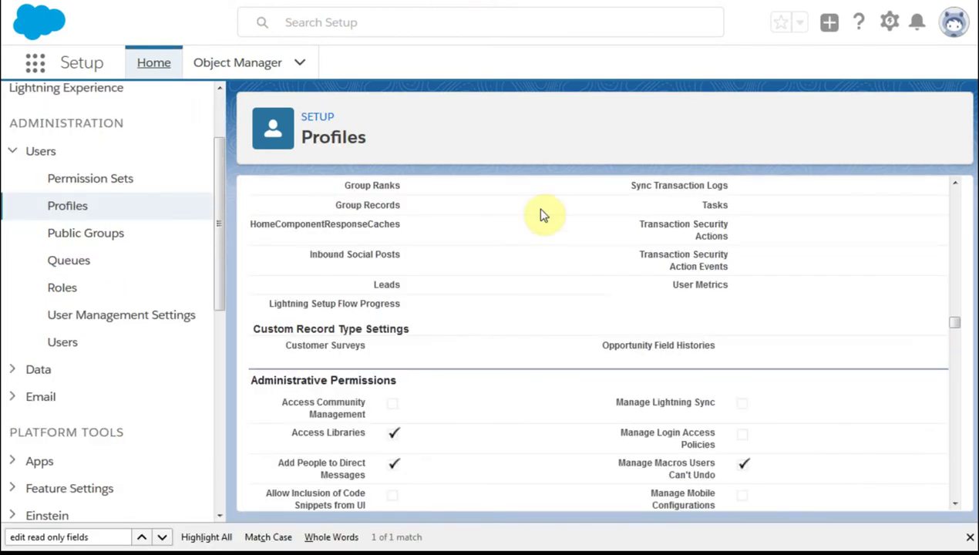
On the aa Std User profile, find Standard Field-Level Security and view Contact's settings.
scroll(543, 214, "up", 2)
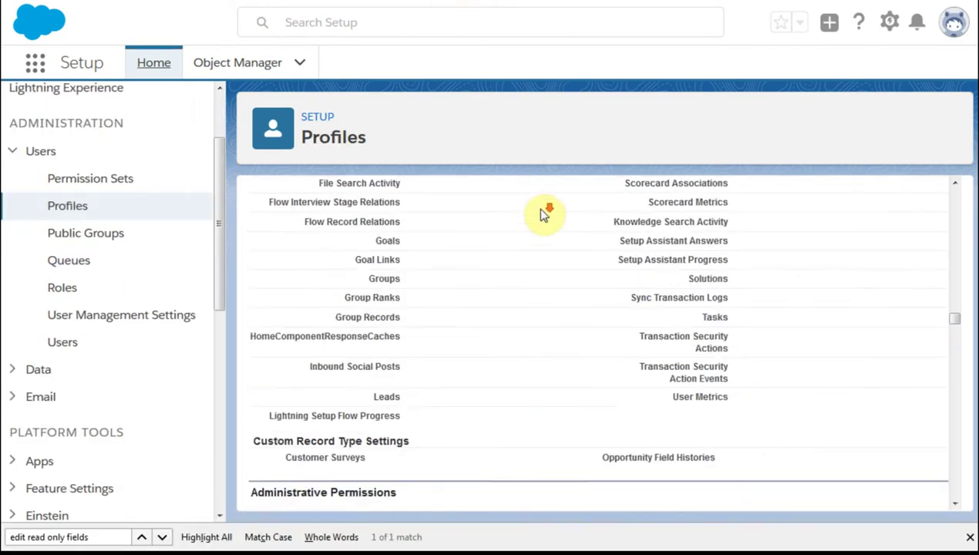
scroll(544, 214, "up", 3)
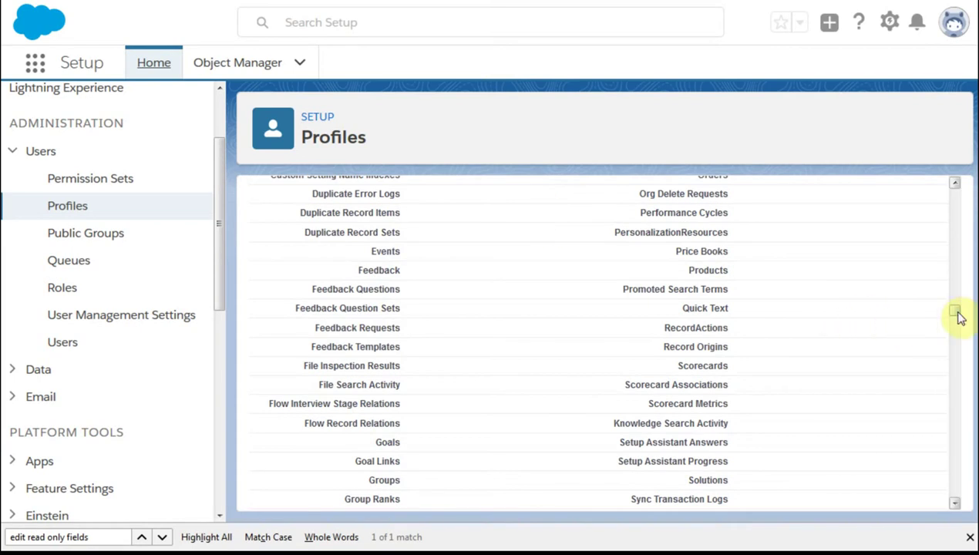
left_click_drag(958, 316, 954, 282)
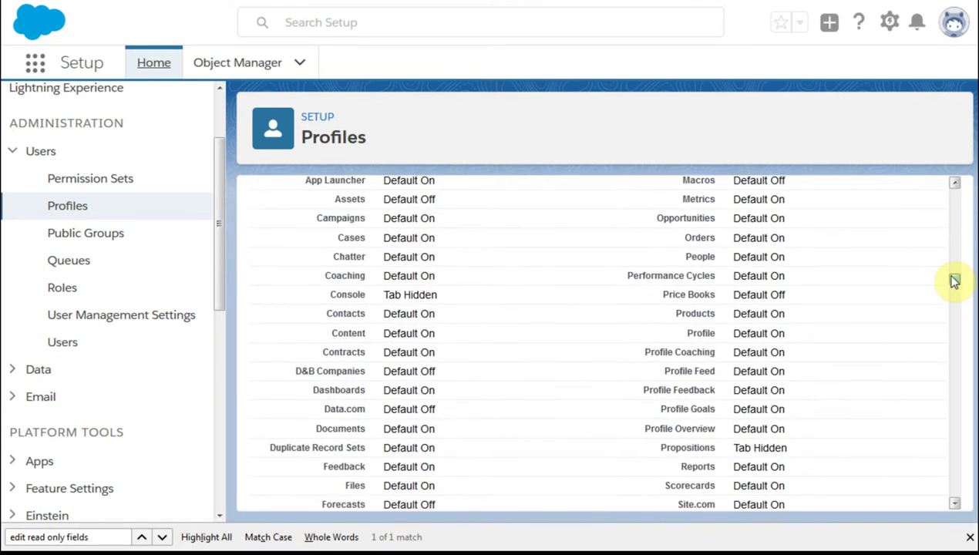
scroll(954, 281, "up", 2)
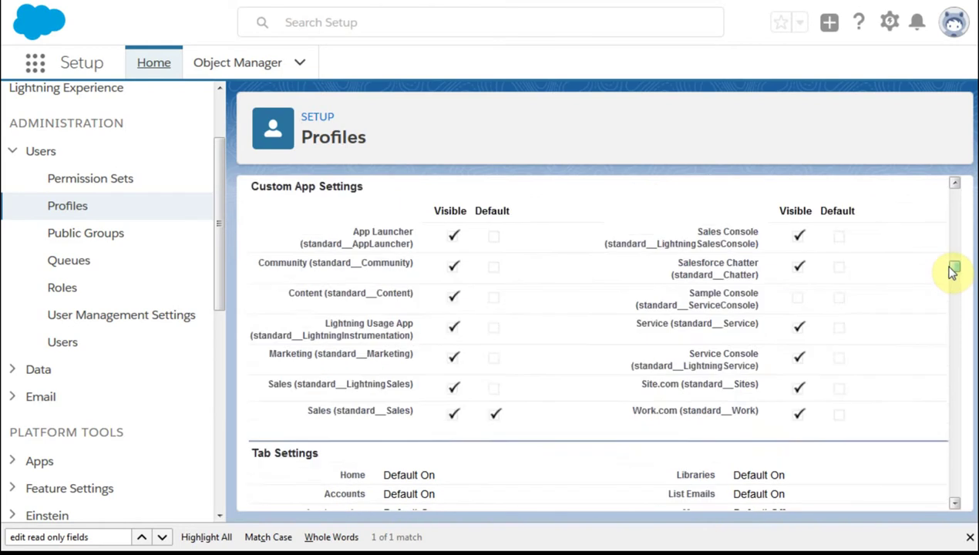
left_click_drag(954, 282, 951, 249)
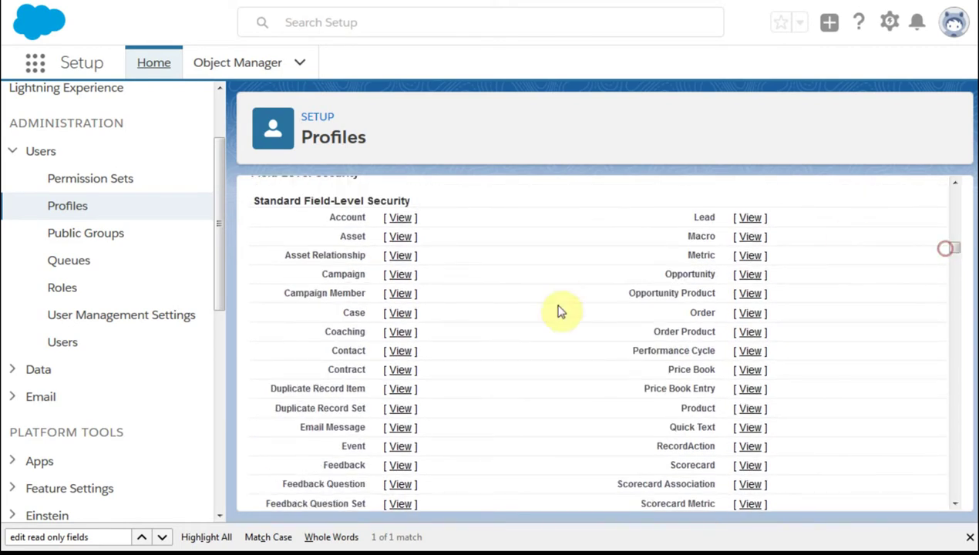
left_click(399, 352)
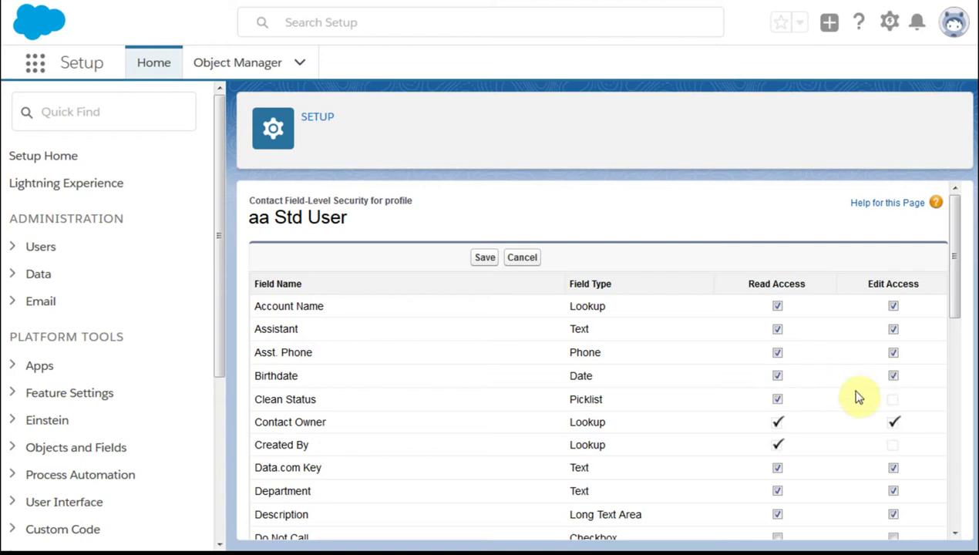
left_click(777, 376)
left_click(777, 377)
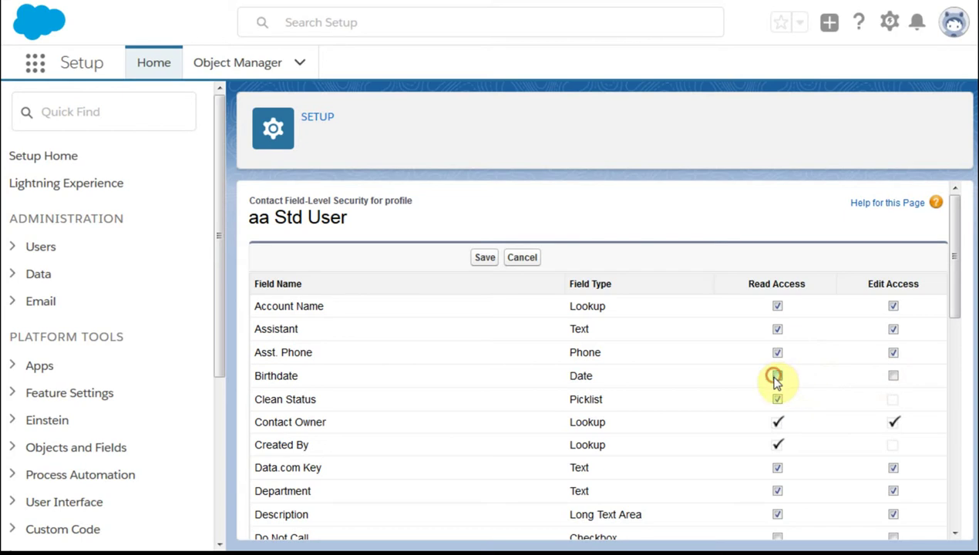
left_click(894, 377)
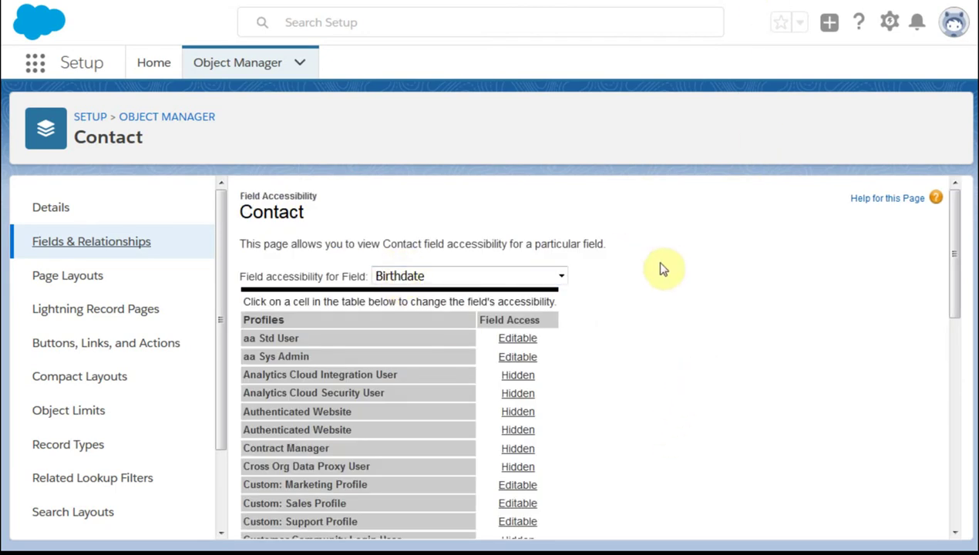
left_click(562, 277)
left_click(563, 279)
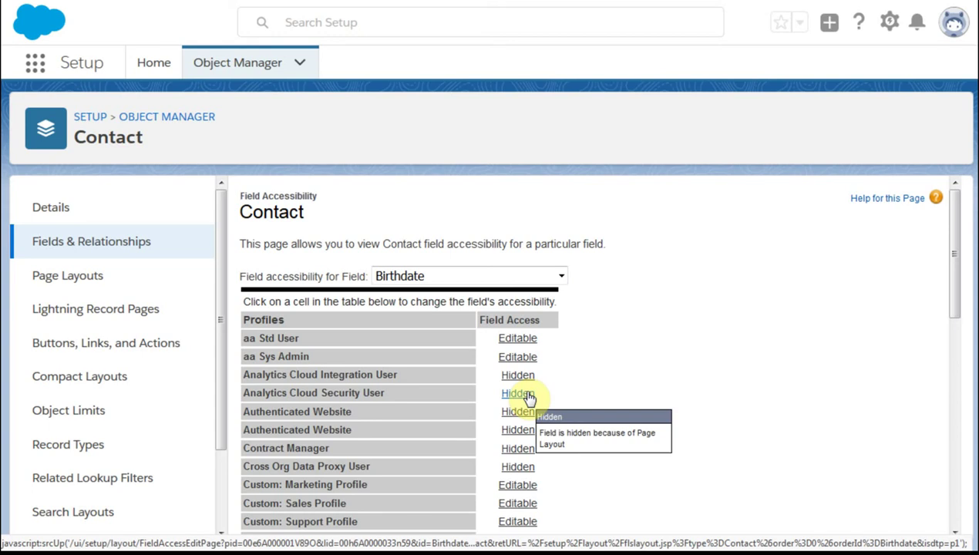
Uncheck Visible on Birthdate for aa Std User and save the access change.
left_click(517, 340)
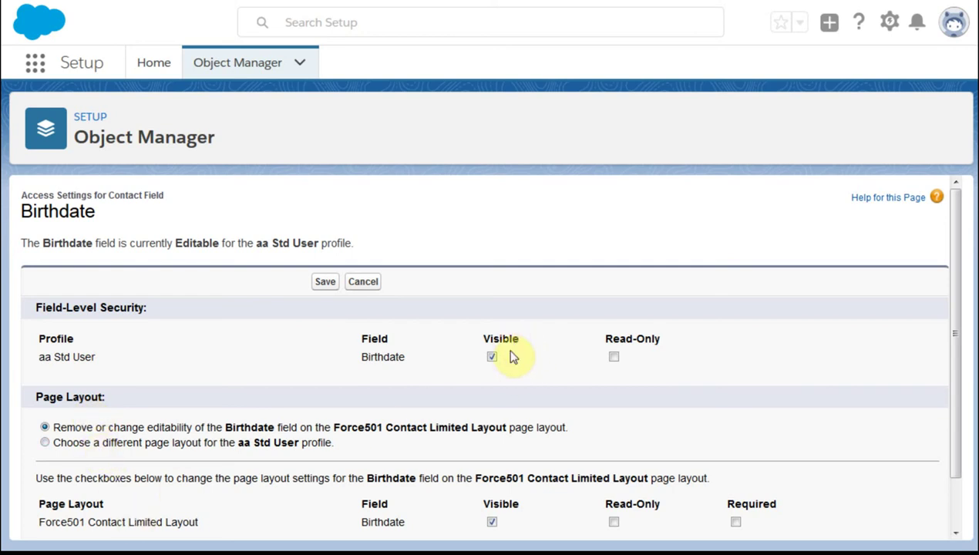
left_click(491, 359)
left_click(324, 282)
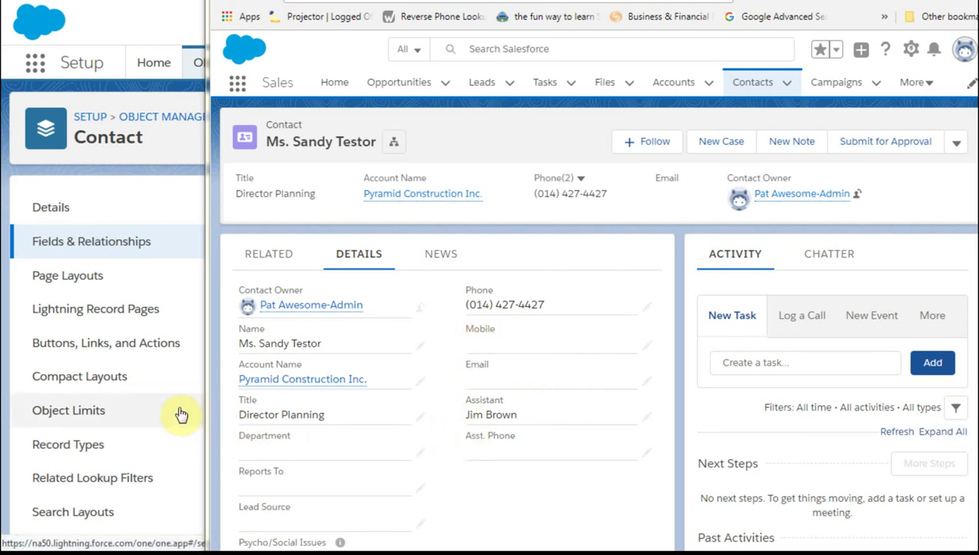
Bring Setup forward to check that Birthdate shows Hidden for aa Std User.
left_click(194, 177)
left_click(179, 204)
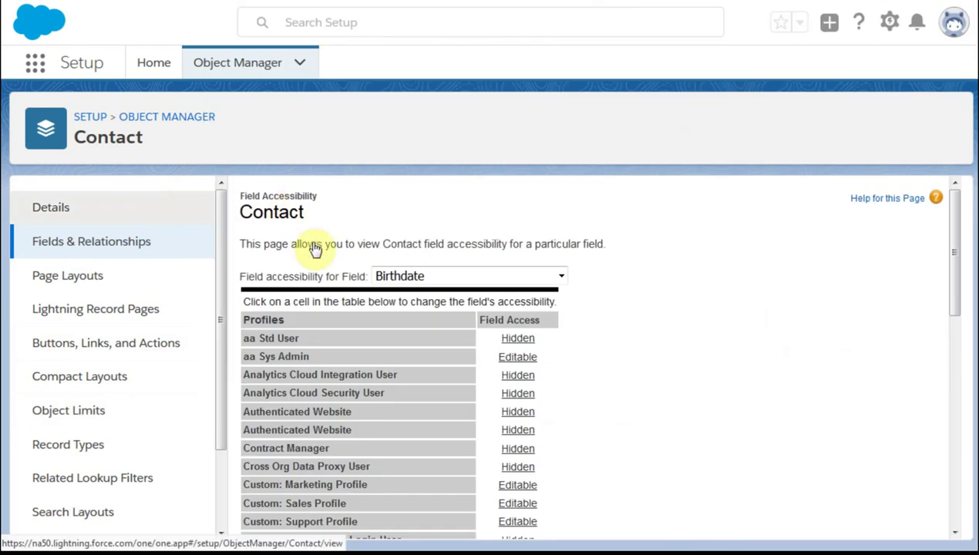